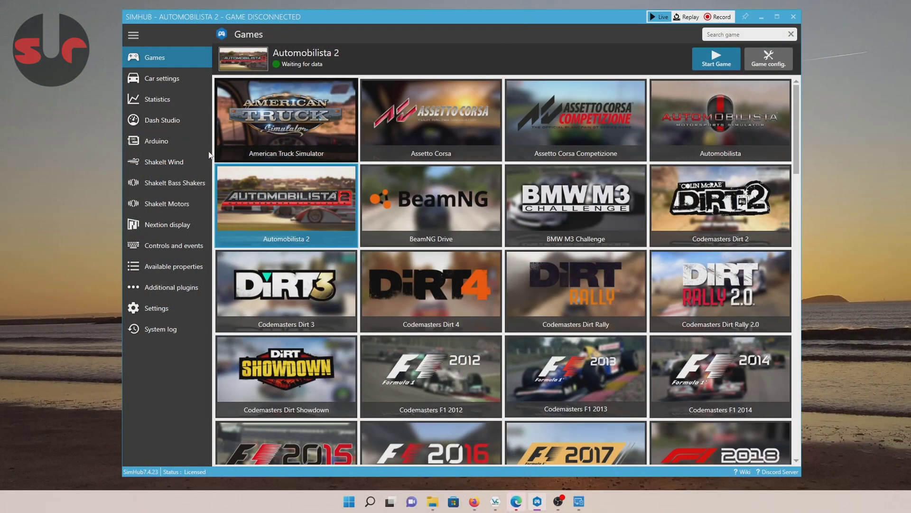
Step: Open SimHub's Arduino settings and launch the Arduino sketch setup tool from My Hardware
{"action": "left_click", "coordinate": [154, 144]}
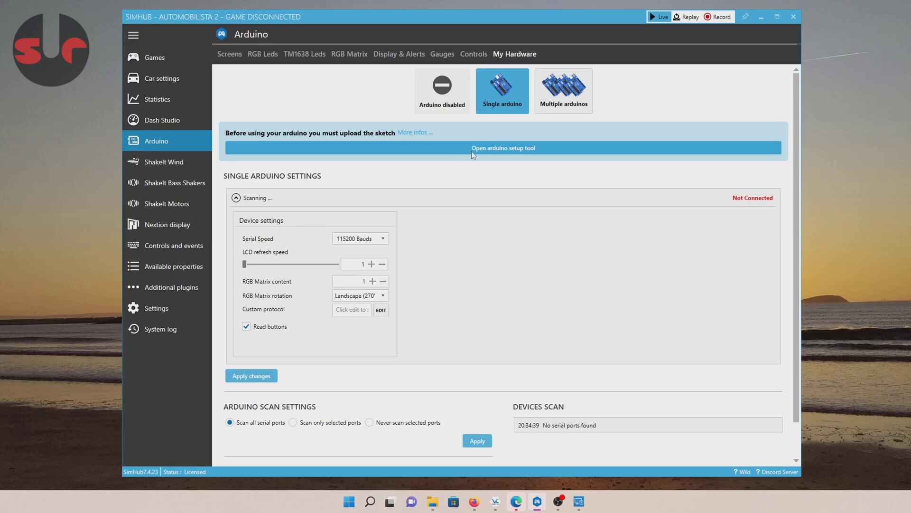
{"action": "left_click", "coordinate": [496, 148]}
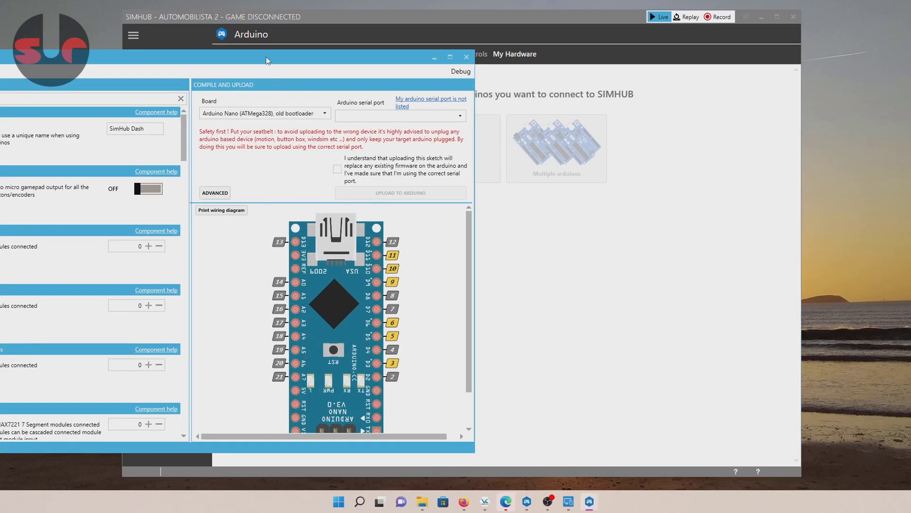
Step: Bring the Sketch Setup window into view and switch the MAX7221 Led Matrix component on
{"action": "left_click_drag", "start_coordinate": [266, 60], "coordinate": [571, 71]}
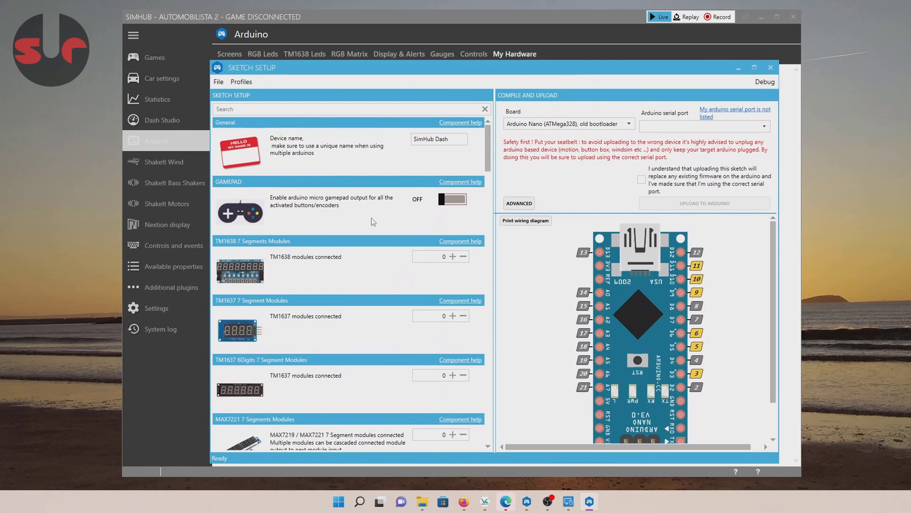
{"action": "mouse_move", "coordinate": [490, 152]}
{"action": "left_mouse_down"}
{"action": "mouse_move", "coordinate": [476, 296]}
{"action": "mouse_move", "coordinate": [474, 251]}
{"action": "left_mouse_up"}
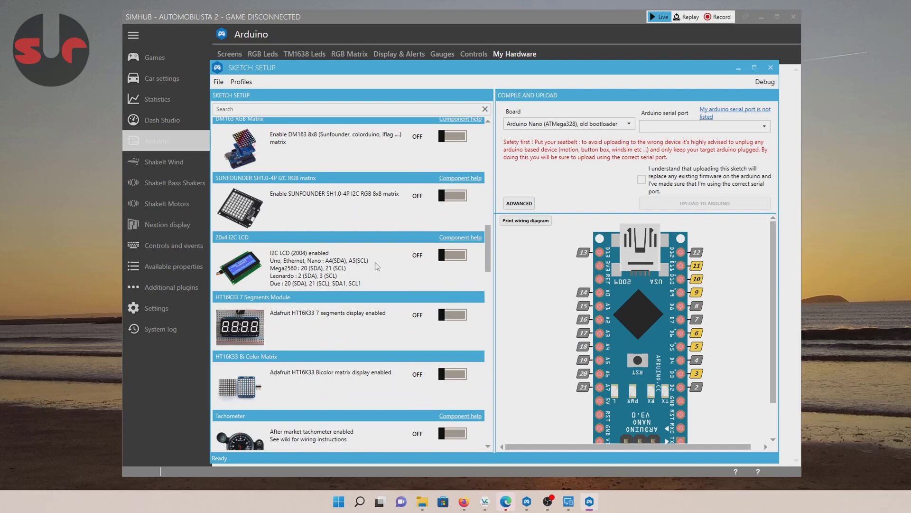
{"action": "scroll", "coordinate": [492, 260], "scroll_direction": "up", "scroll_amount": 1}
{"action": "left_click_drag", "start_coordinate": [491, 260], "coordinate": [502, 195]}
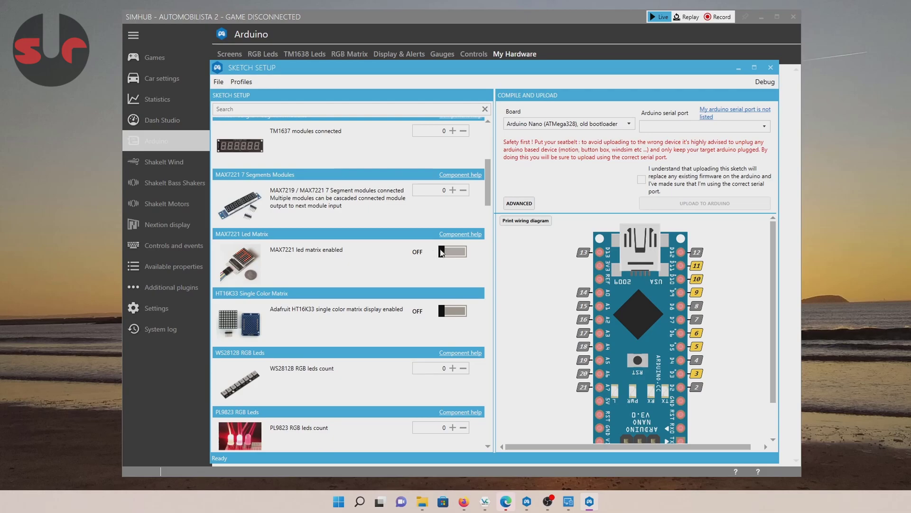
{"action": "left_click", "coordinate": [444, 253]}
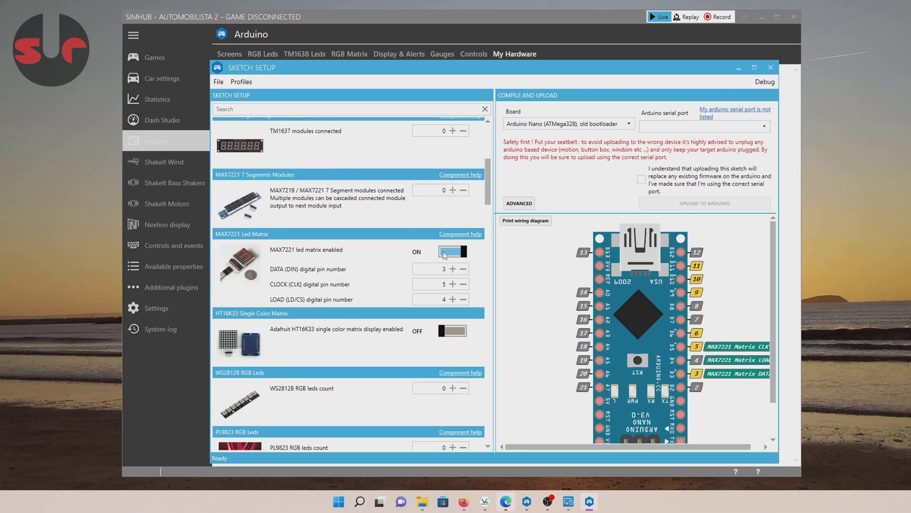
{"action": "left_click", "coordinate": [447, 253]}
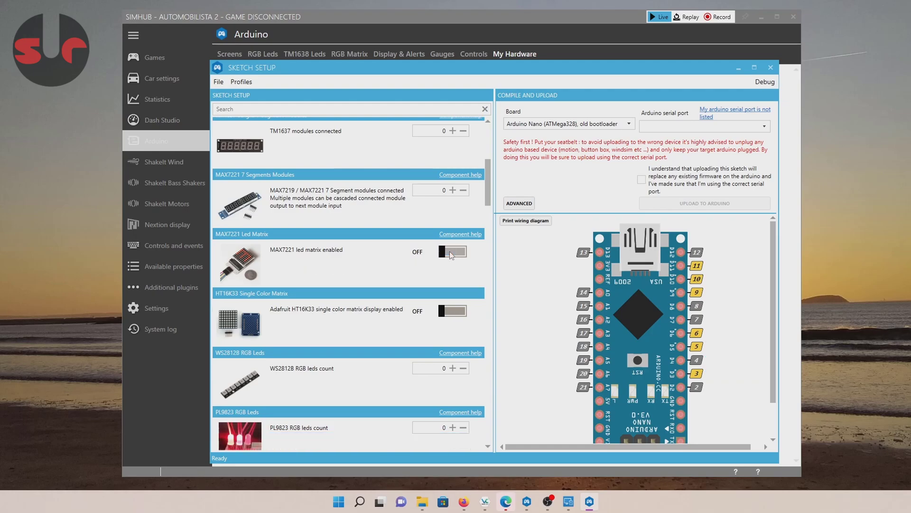
{"action": "left_click", "coordinate": [448, 253]}
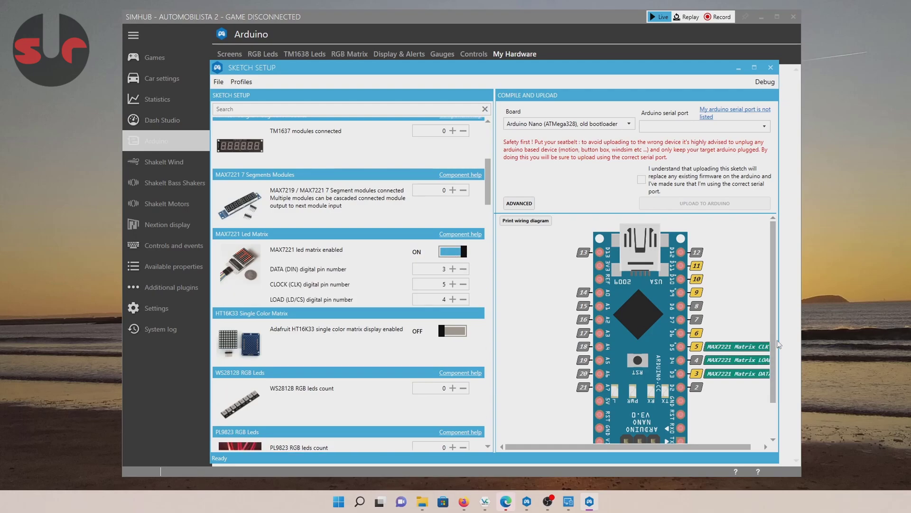
{"action": "scroll", "coordinate": [776, 344], "scroll_direction": "down", "scroll_amount": 2}
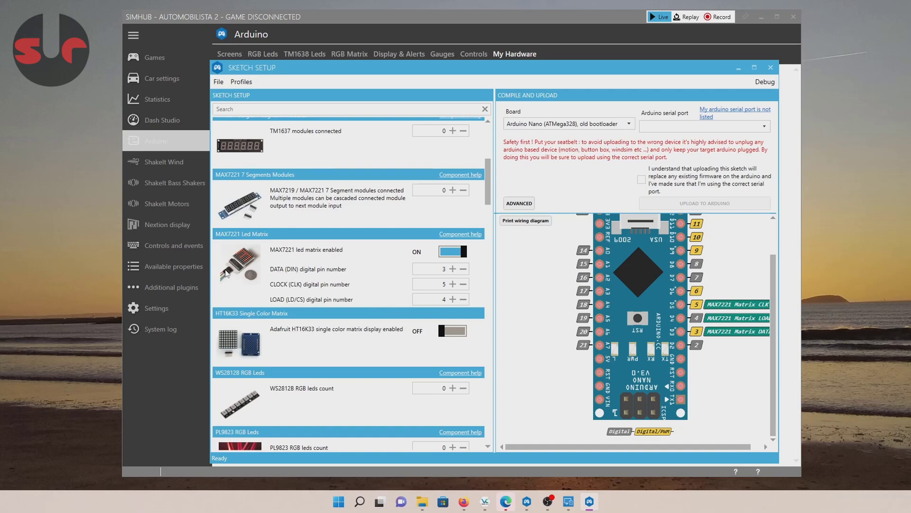
Step: Set the MAX7221 DATA (DIN) pin to 6, leaving CLOCK on 5 and LOAD on 4
{"action": "left_click", "coordinate": [453, 268]}
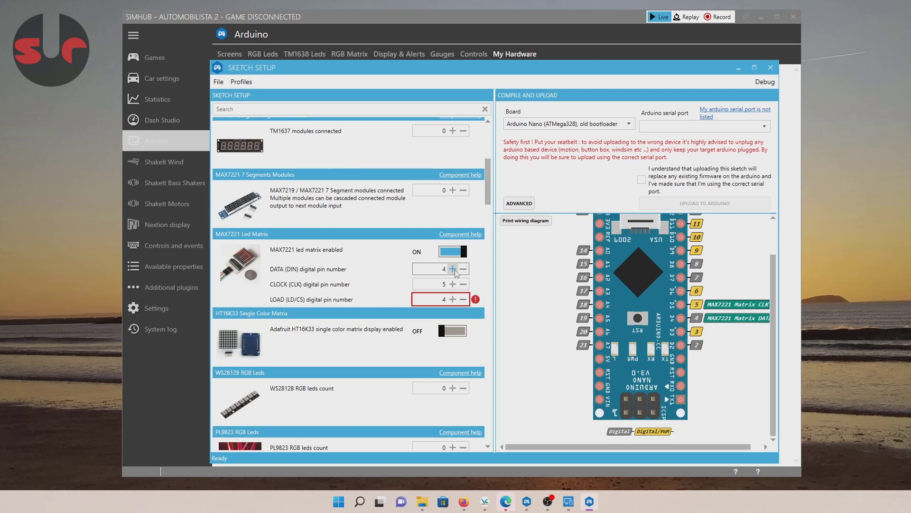
{"action": "left_click_drag", "start_coordinate": [773, 327], "coordinate": [785, 309]}
{"action": "left_click", "coordinate": [453, 269]}
{"action": "left_click", "coordinate": [453, 269]}
{"action": "left_click", "coordinate": [453, 269]}
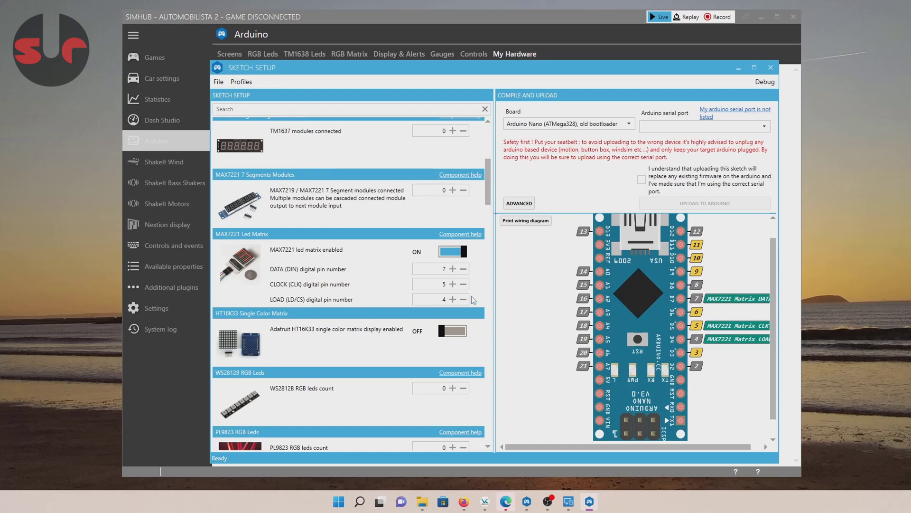
{"action": "left_click", "coordinate": [463, 269]}
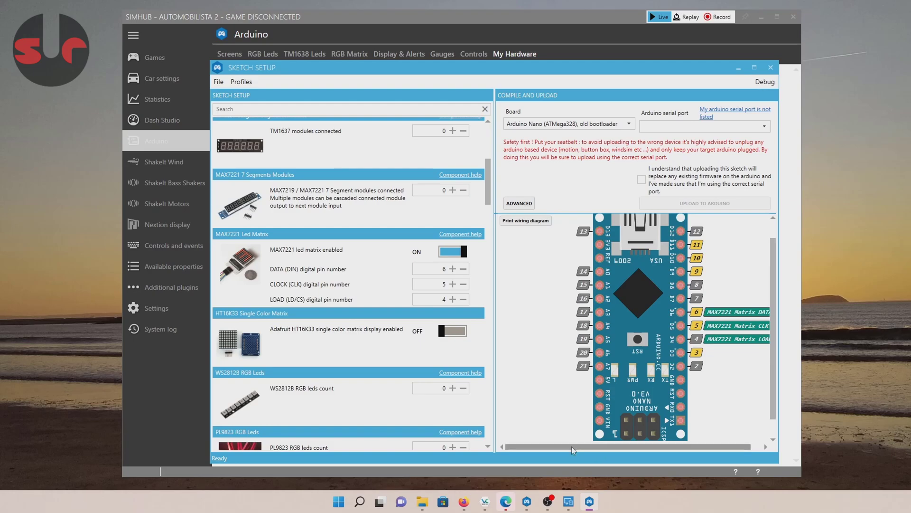
{"action": "left_click_drag", "start_coordinate": [573, 450], "coordinate": [587, 448]}
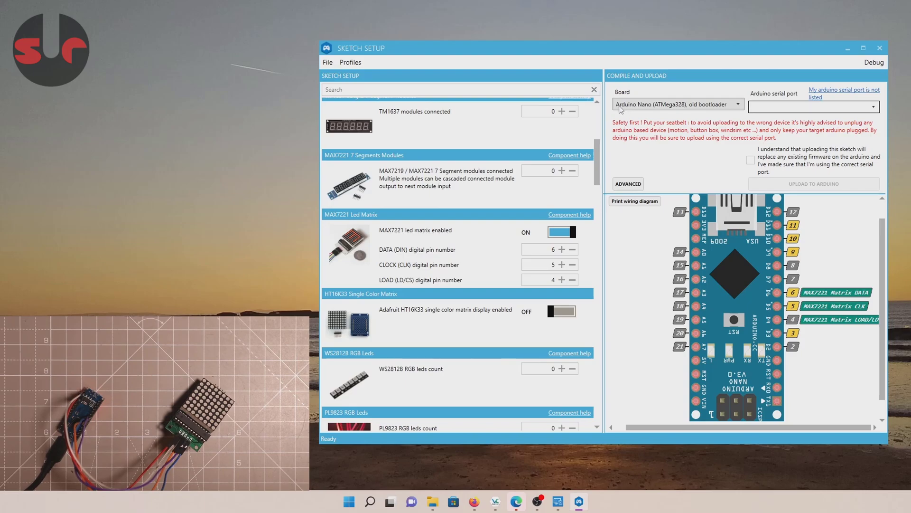
Step: Keep the Arduino Nano old bootloader board and select serial port COM6 - USB-SERIAL CH340
{"action": "left_click", "coordinate": [665, 109]}
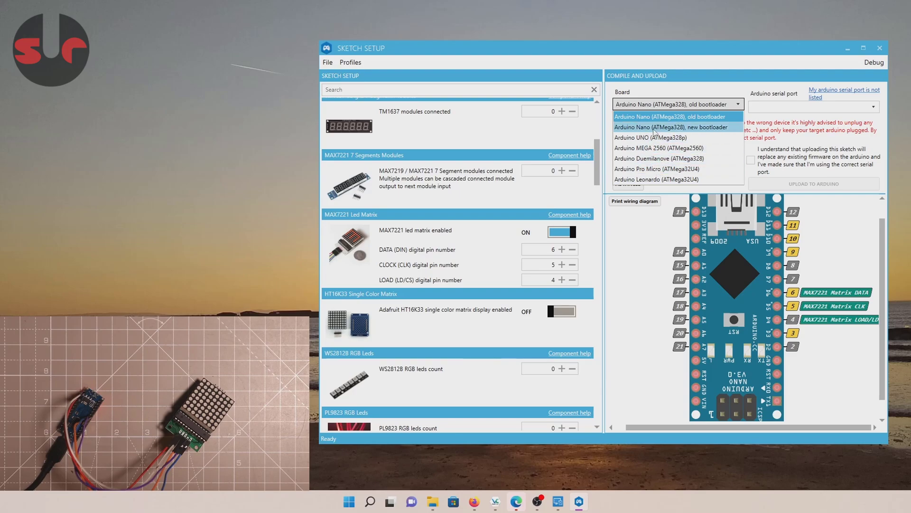
{"action": "left_click", "coordinate": [656, 119]}
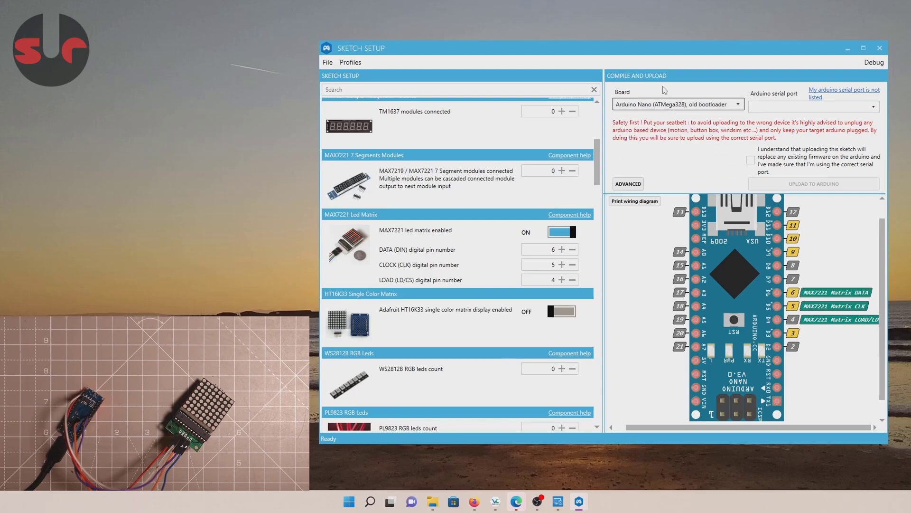
{"action": "left_click", "coordinate": [783, 112]}
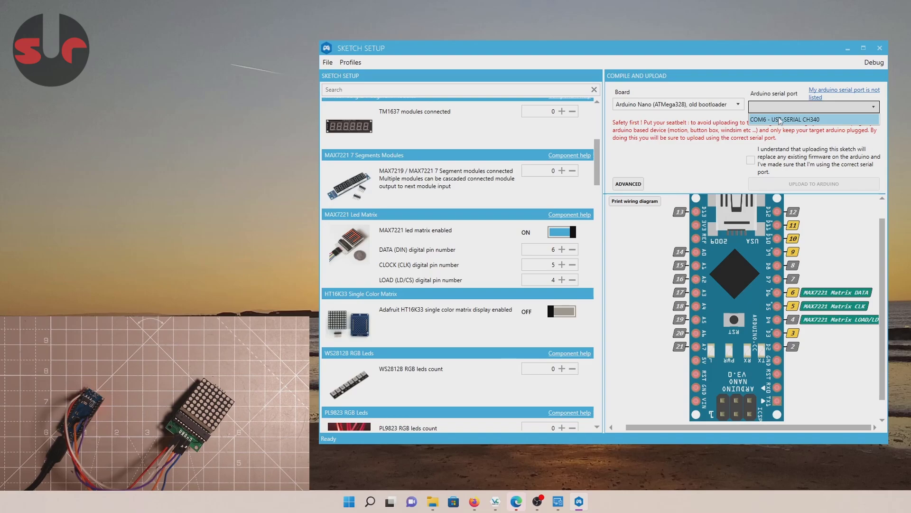
{"action": "left_click", "coordinate": [780, 119]}
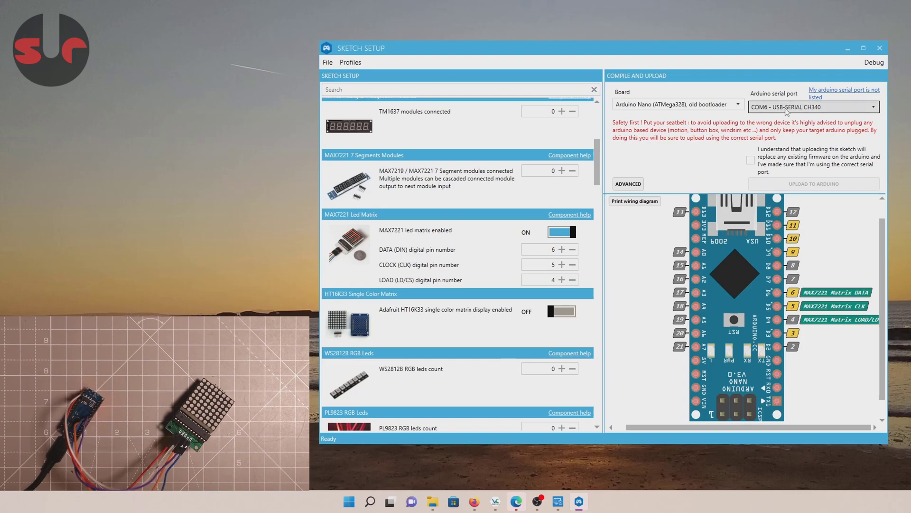
{"action": "left_click", "coordinate": [786, 109]}
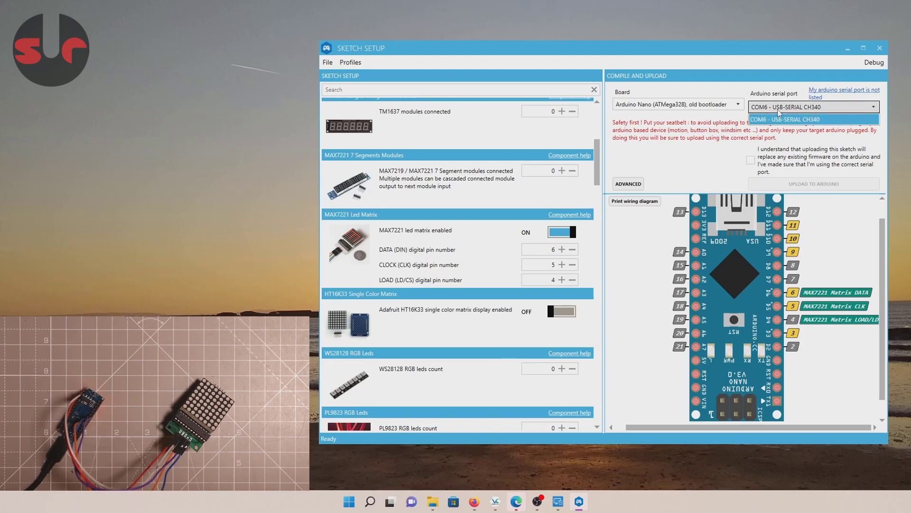
{"action": "left_click", "coordinate": [779, 111]}
{"action": "left_click", "coordinate": [781, 112]}
{"action": "left_click", "coordinate": [782, 119]}
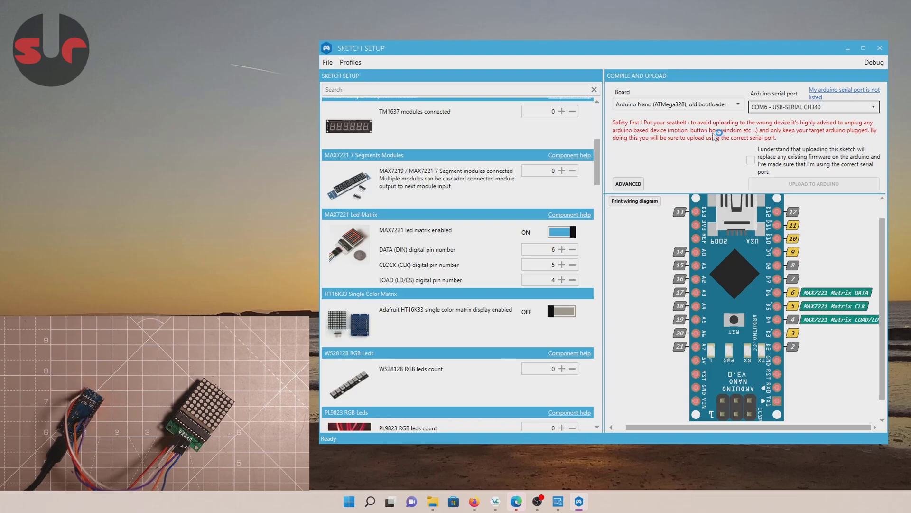
Step: Acknowledge the safety warning, upload the MAX7221 sketch to the Nano, and close Sketch Setup
{"action": "left_click", "coordinate": [751, 161]}
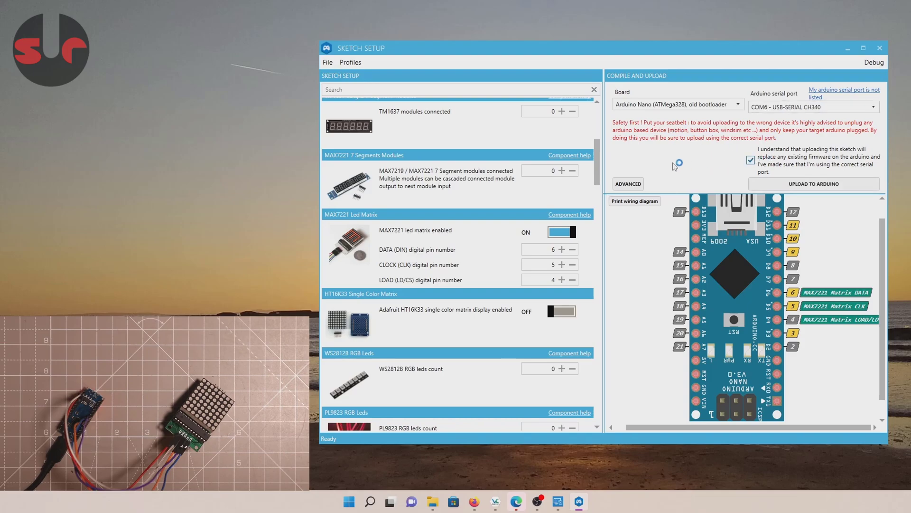
{"action": "left_click", "coordinate": [803, 184]}
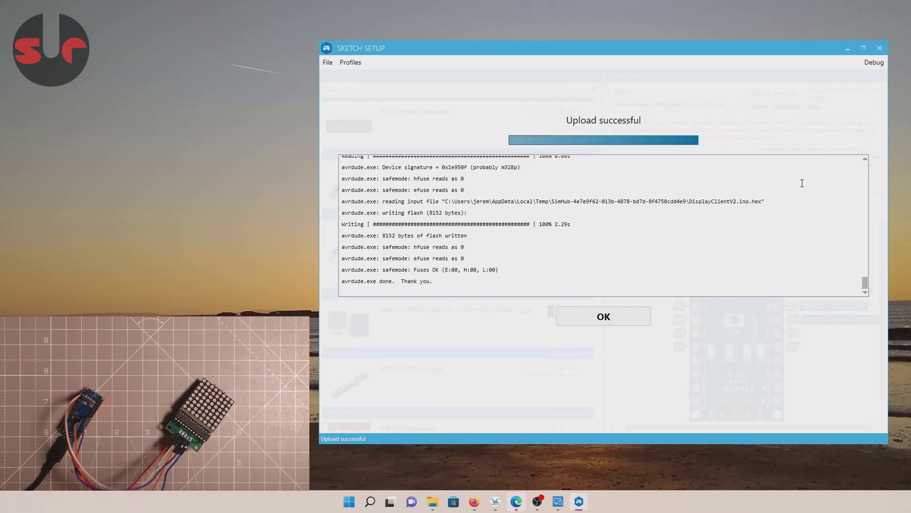
{"action": "left_click", "coordinate": [631, 314]}
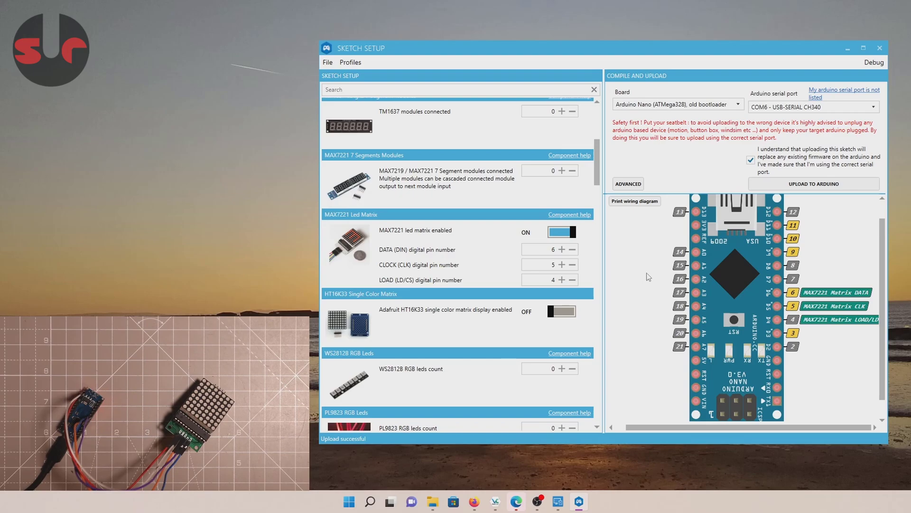
{"action": "left_click", "coordinate": [879, 48]}
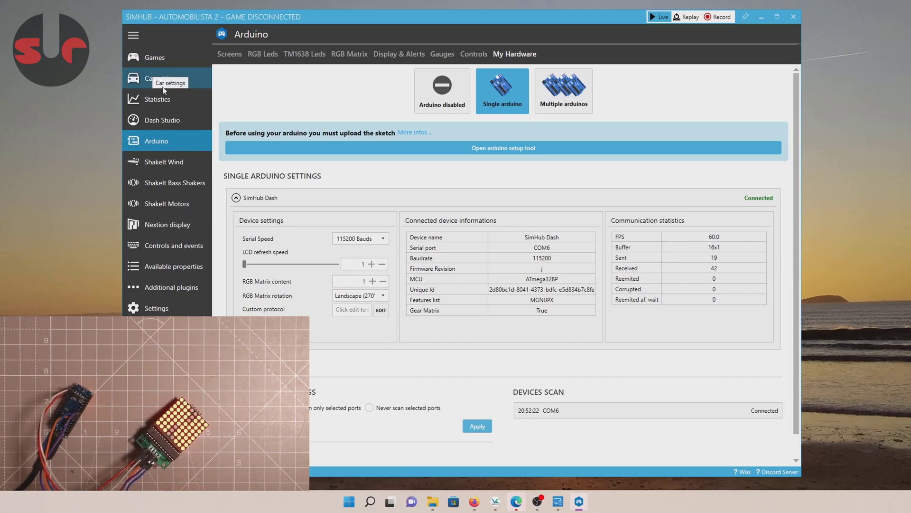
Step: Go to the Games page from the sidebar
{"action": "left_click", "coordinate": [164, 59]}
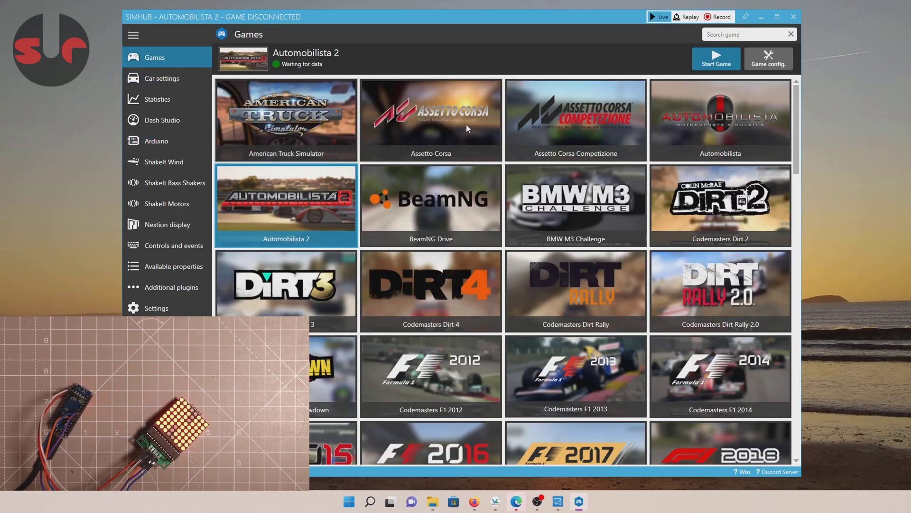
Step: Play the 13:20 Ultima GTR Brands Hatch replay and skip ahead with the Position slider
{"action": "left_click", "coordinate": [691, 18]}
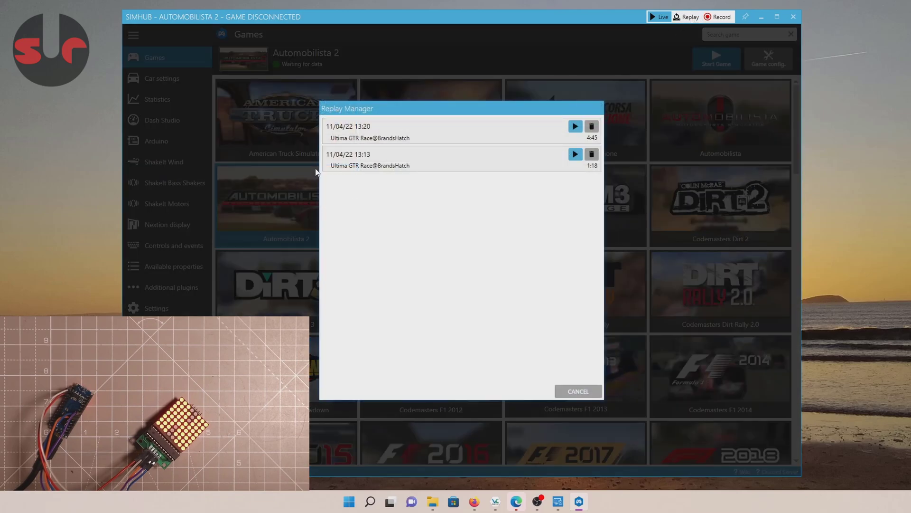
{"action": "left_click", "coordinate": [575, 126]}
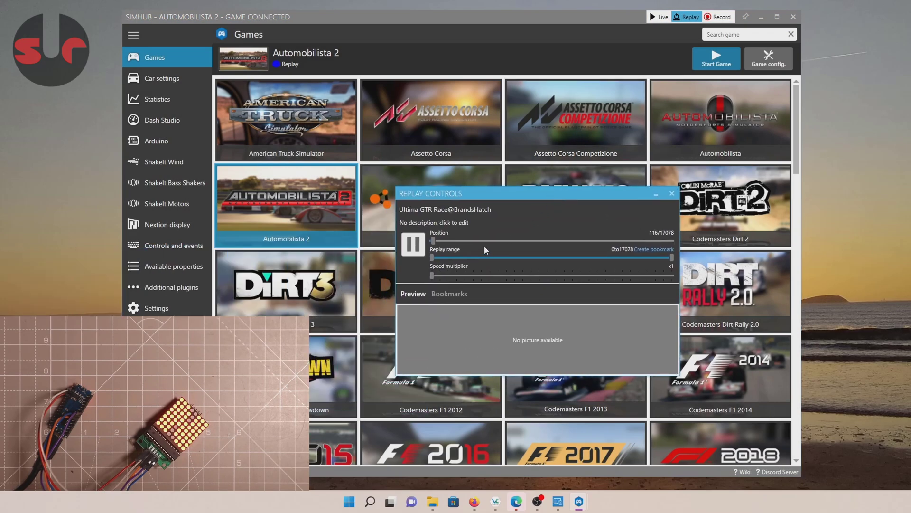
{"action": "left_click_drag", "start_coordinate": [465, 245], "coordinate": [482, 248]}
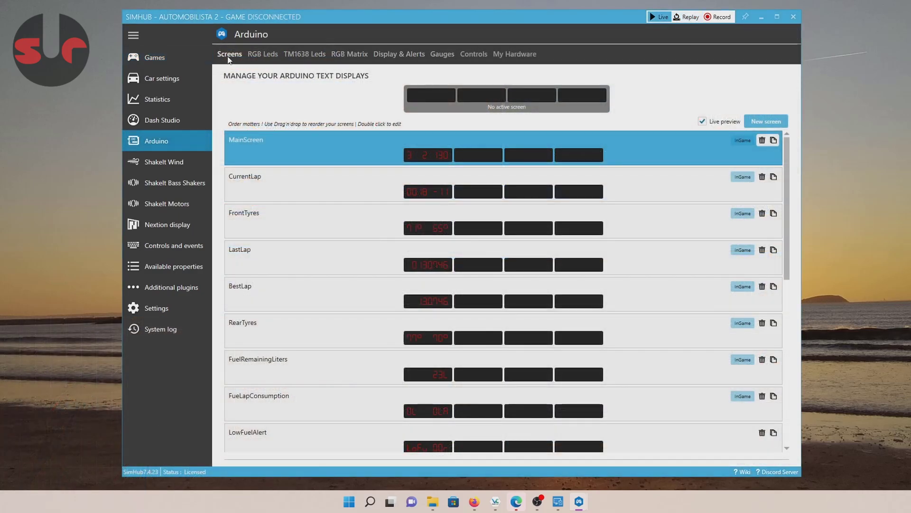
Step: Browse the TM1638 Leds, RGB Matrix and RGB Leds tabs, ending on Display & Alerts
{"action": "left_click", "coordinate": [304, 54]}
{"action": "left_click", "coordinate": [349, 54]}
{"action": "left_click", "coordinate": [392, 56]}
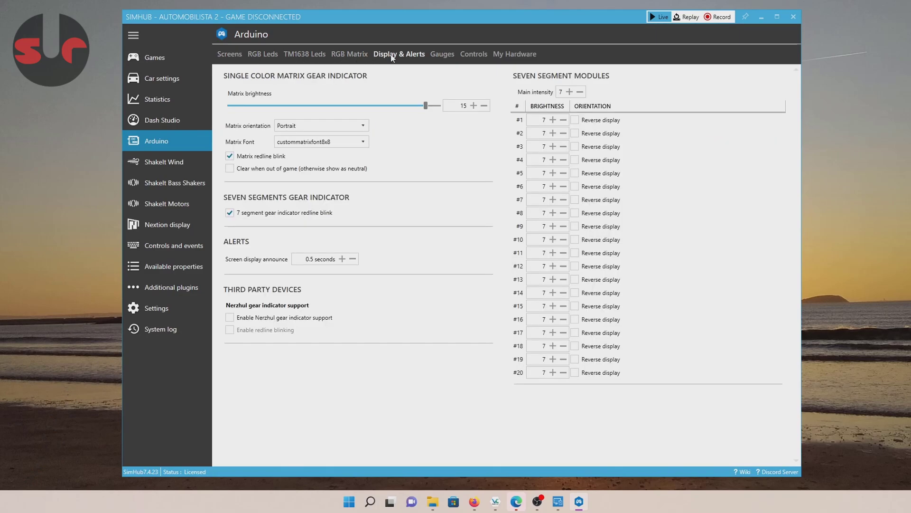
{"action": "left_click", "coordinate": [353, 54]}
{"action": "left_click", "coordinate": [300, 56]}
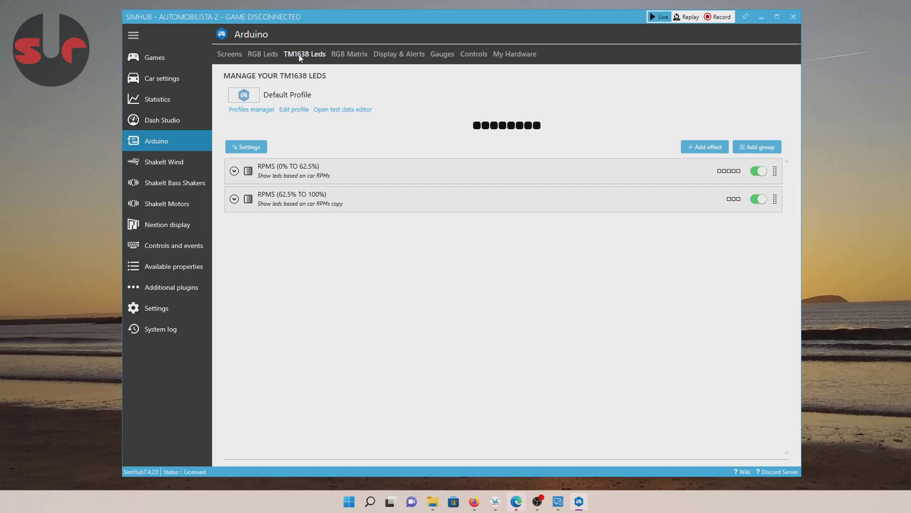
{"action": "left_click", "coordinate": [262, 56]}
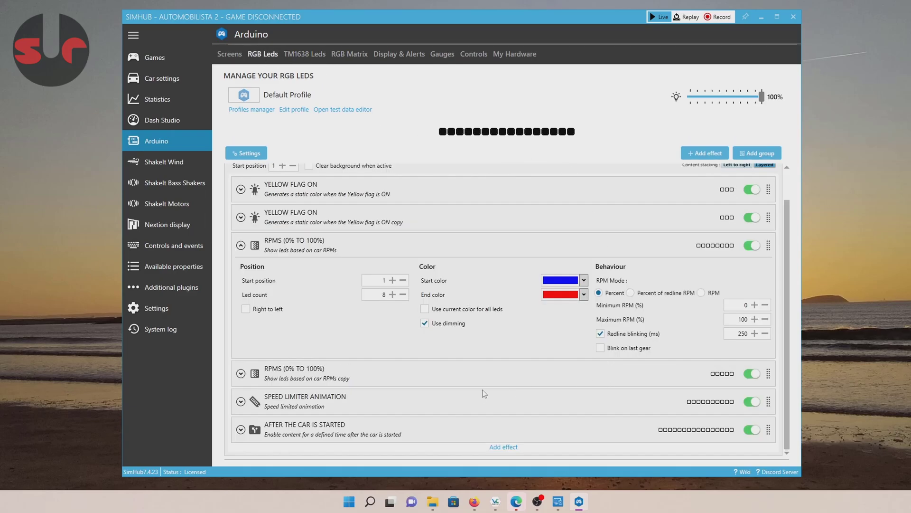
{"action": "scroll", "coordinate": [484, 393], "scroll_direction": "up", "scroll_amount": 2}
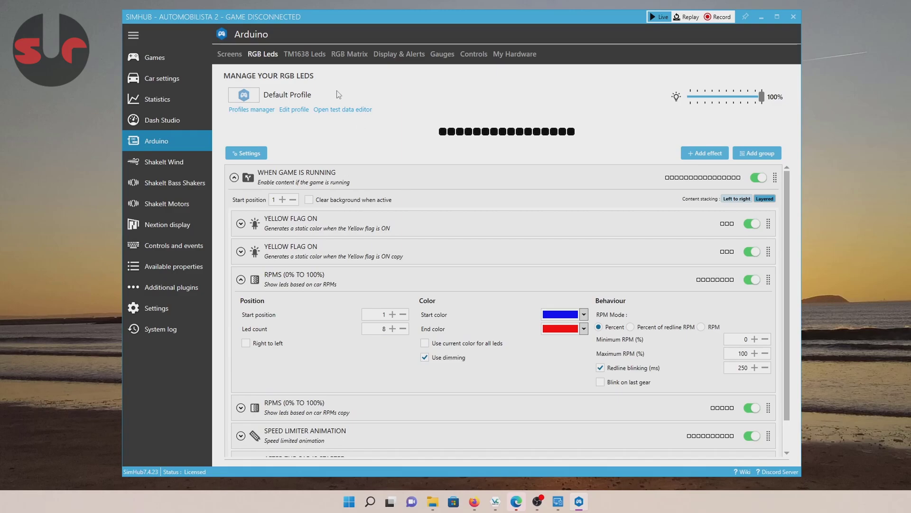
{"action": "left_click", "coordinate": [389, 54]}
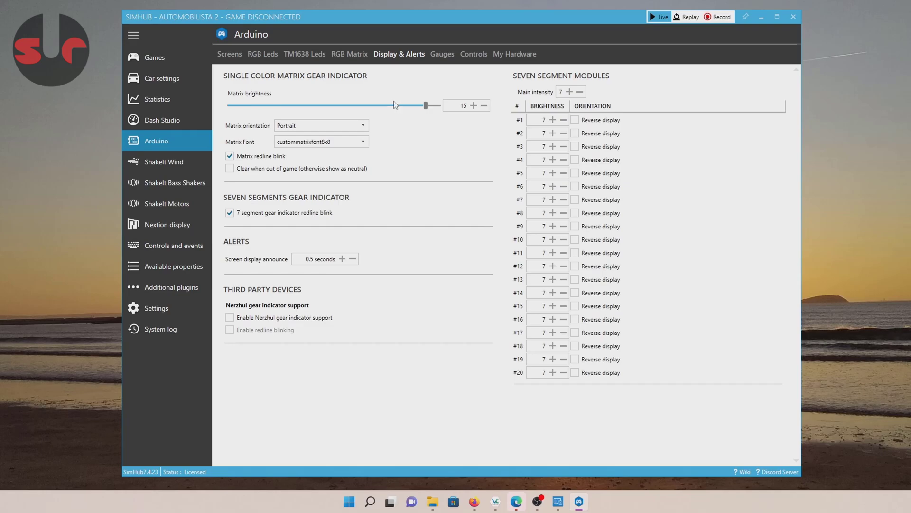
Step: Set the gear matrix brightness to 16 and leave the orientation on Portrait
{"action": "left_click", "coordinate": [434, 107]}
{"action": "left_click", "coordinate": [318, 129]}
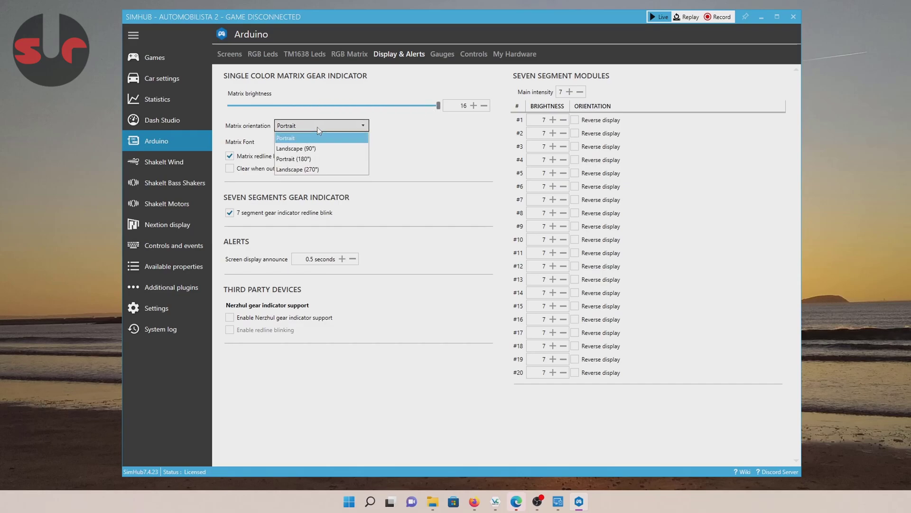
{"action": "left_click", "coordinate": [318, 129]}
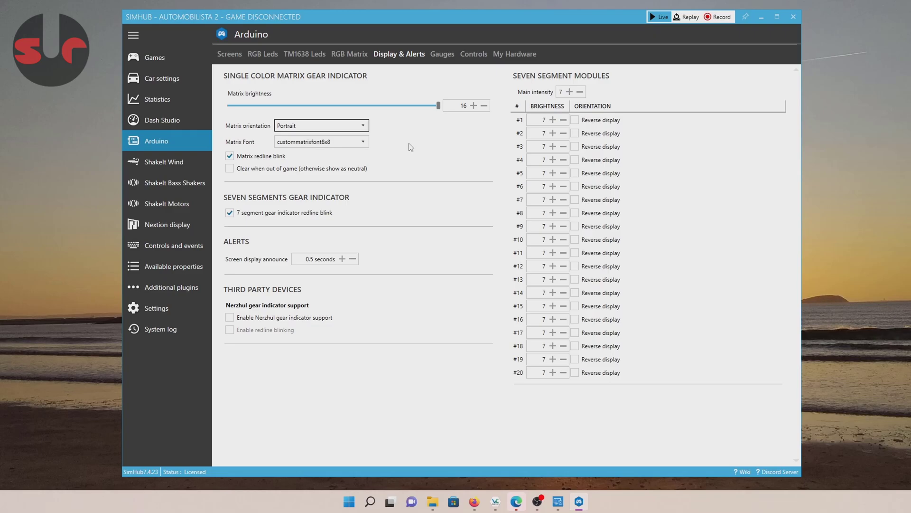
{"action": "left_click", "coordinate": [304, 54]}
Step: Pass through the RGB Leds and TM1638 Leds tabs to the RGB Matrix effects page
{"action": "left_click", "coordinate": [263, 54]}
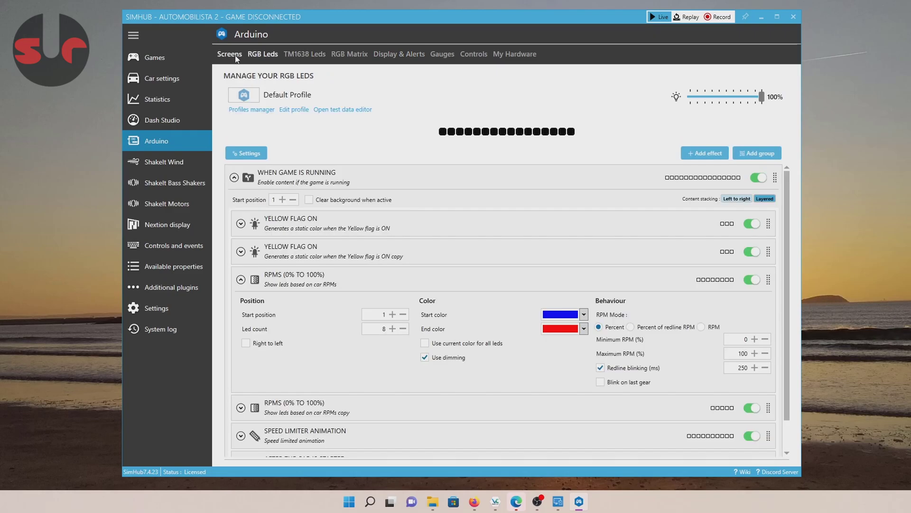
{"action": "left_click", "coordinate": [304, 54]}
{"action": "left_click", "coordinate": [351, 55]}
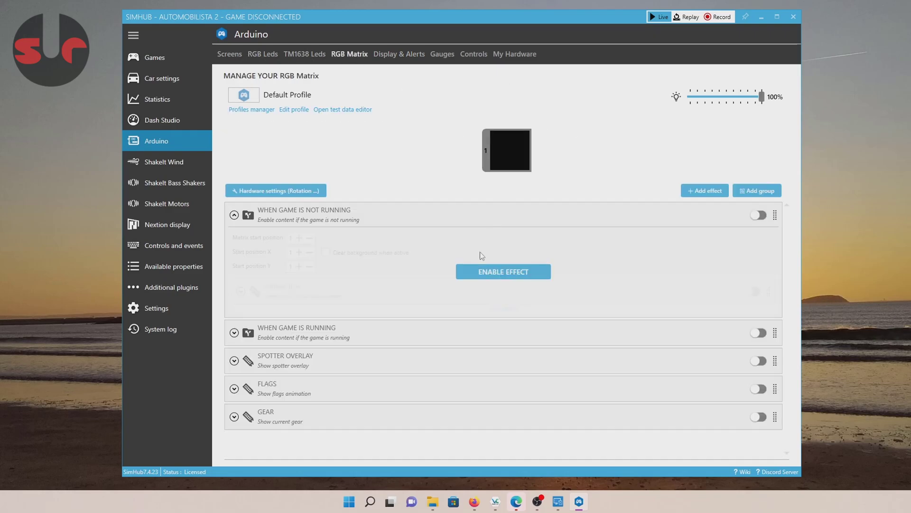